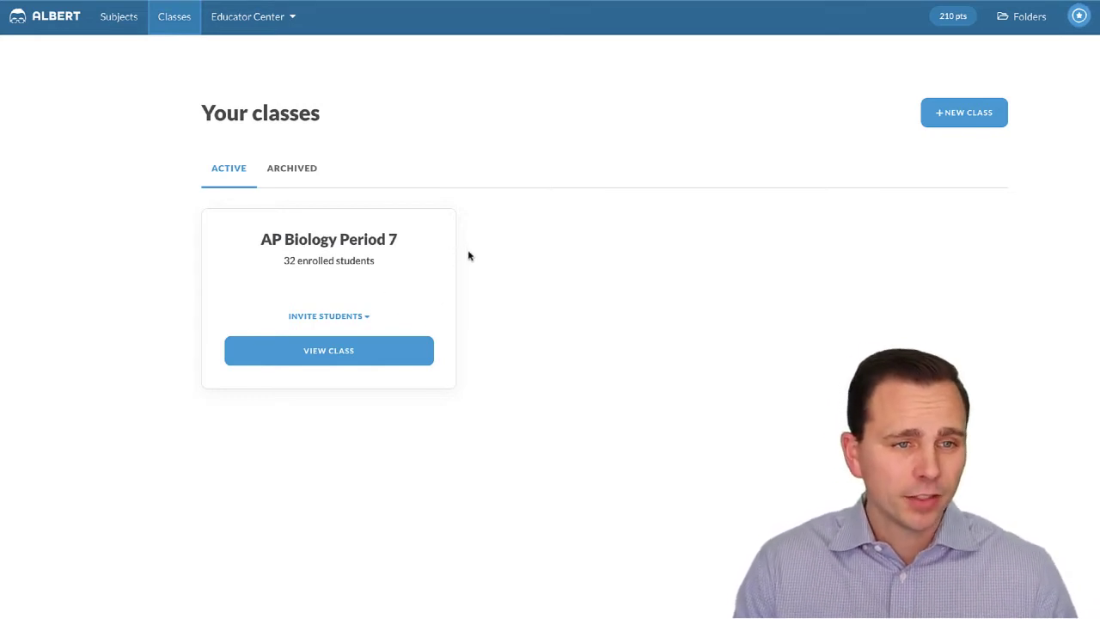
Open the Subjects course library to see the 12th-grade Core Knowledge science subjects.
click(117, 19)
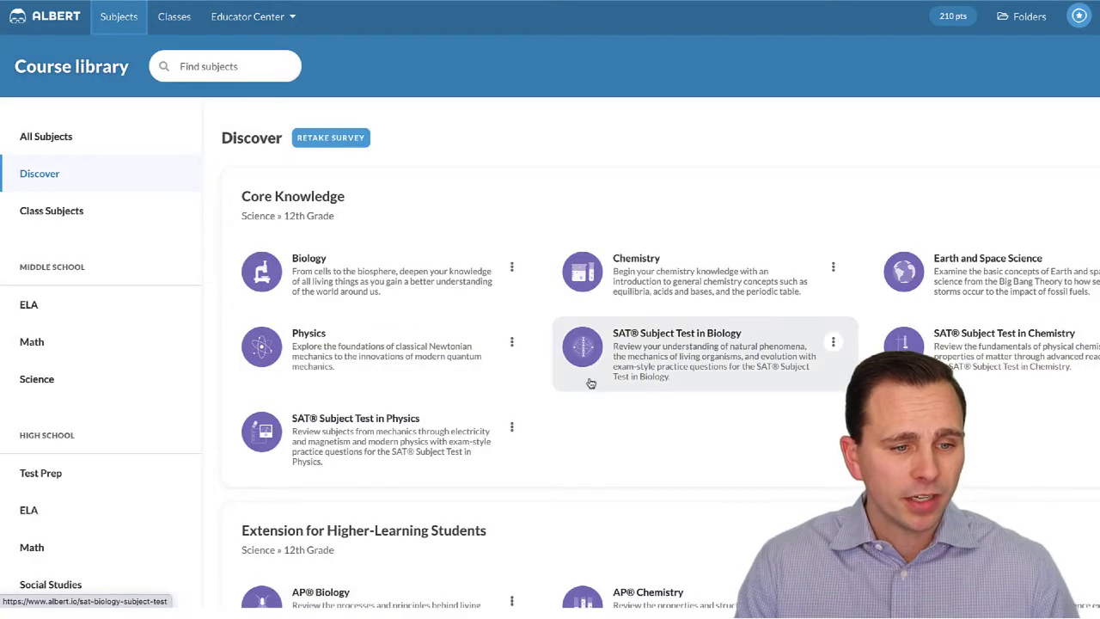
Scroll through the Course library subject categories.
scroll(113, 346, down, 1)
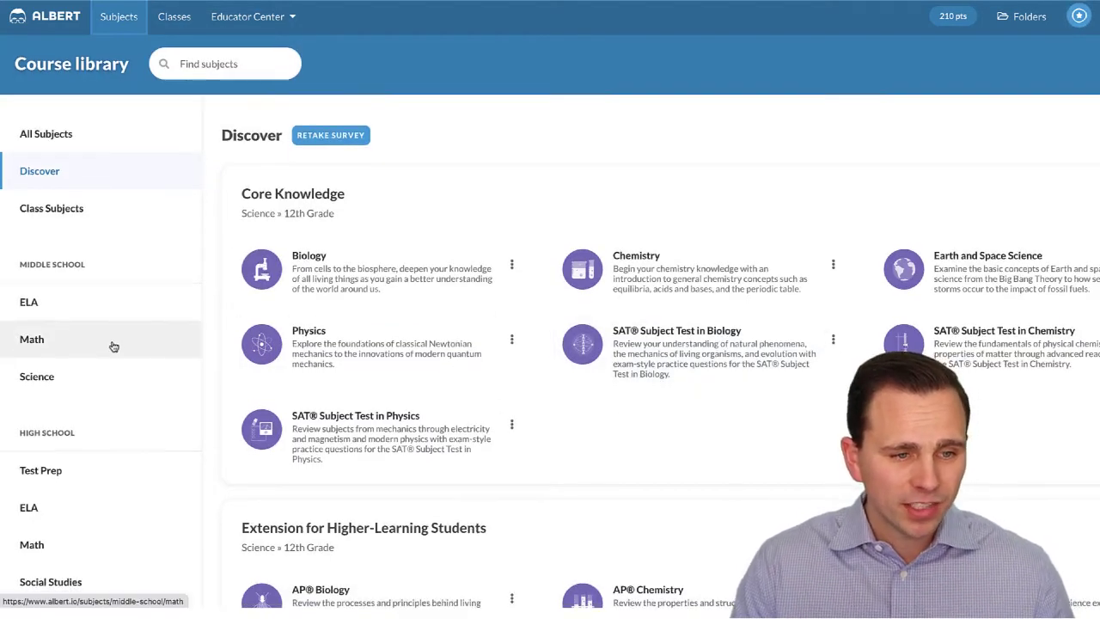
scroll(111, 343, down, 1)
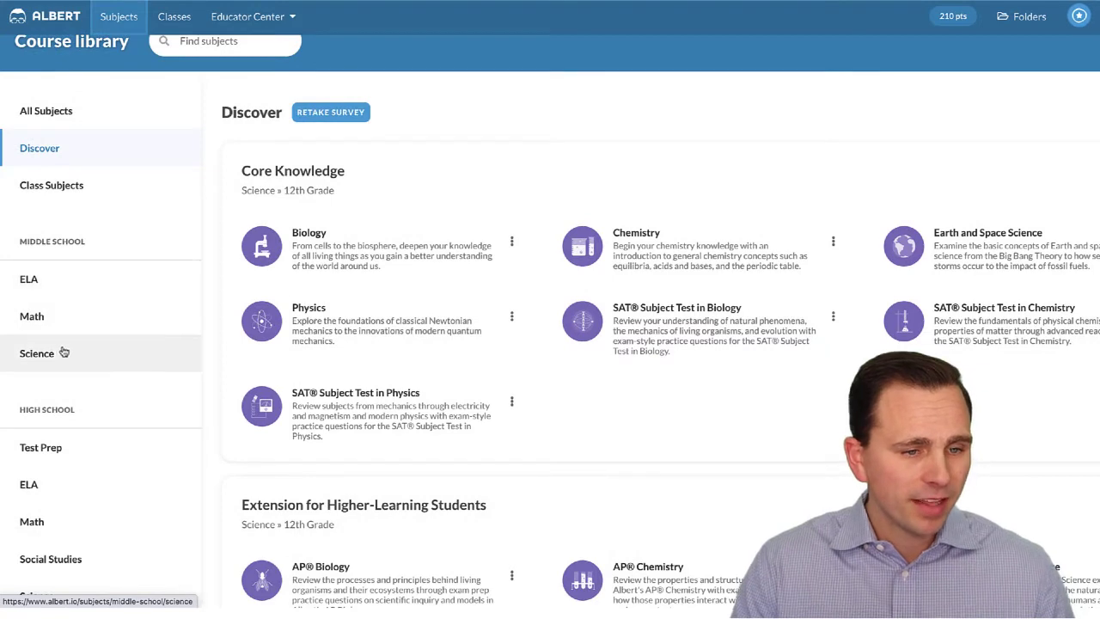
scroll(61, 339, down, 2)
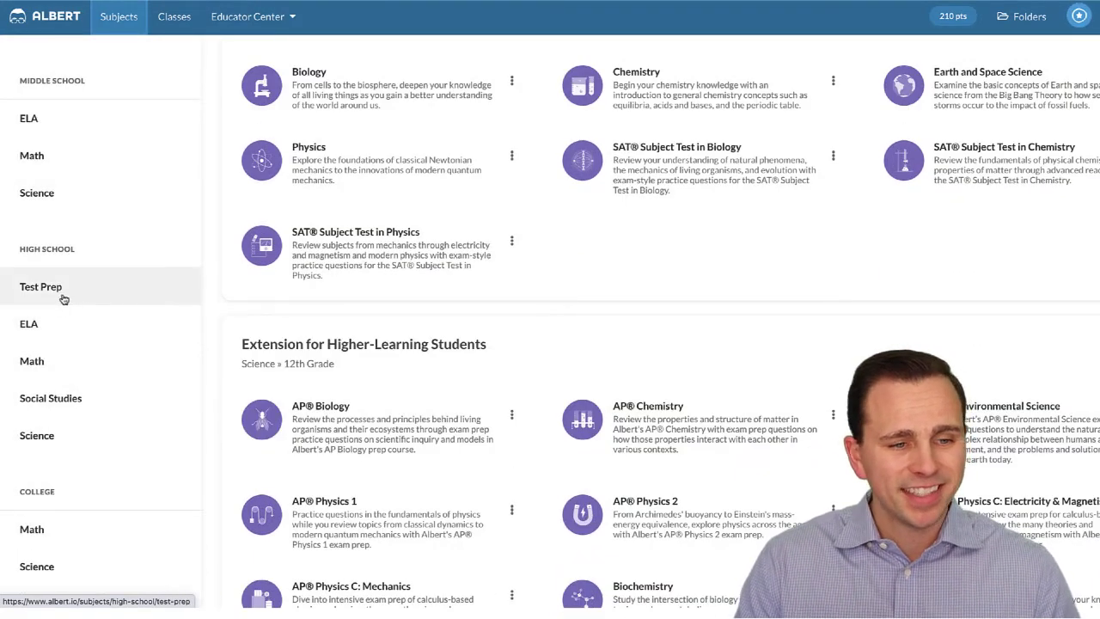
scroll(101, 370, down, 1)
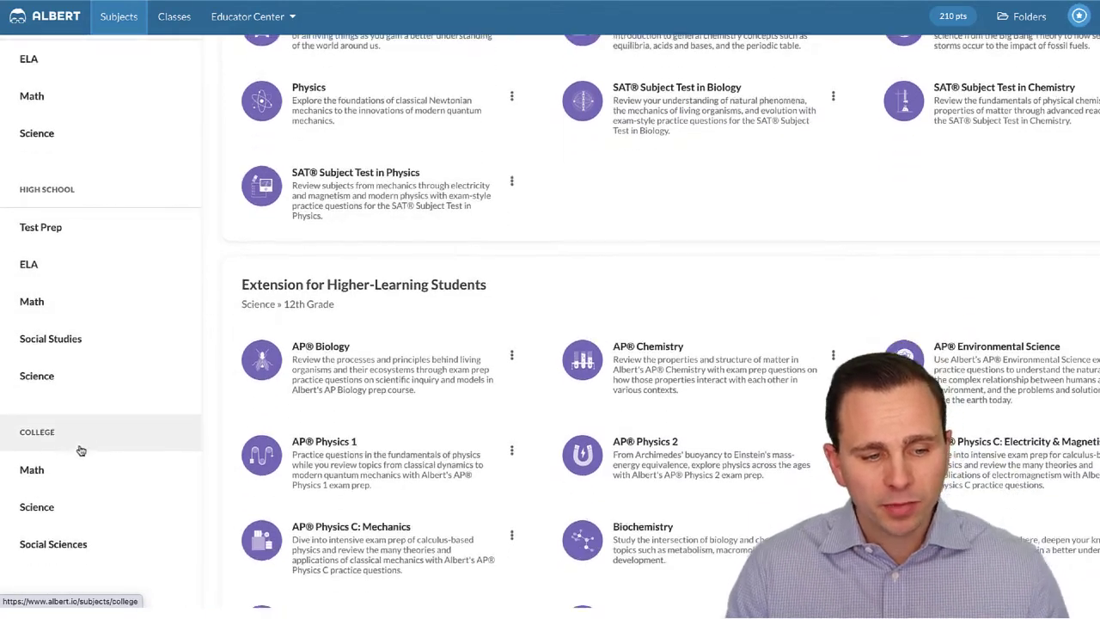
scroll(80, 438, down, 3)
scroll(220, 410, up, 6)
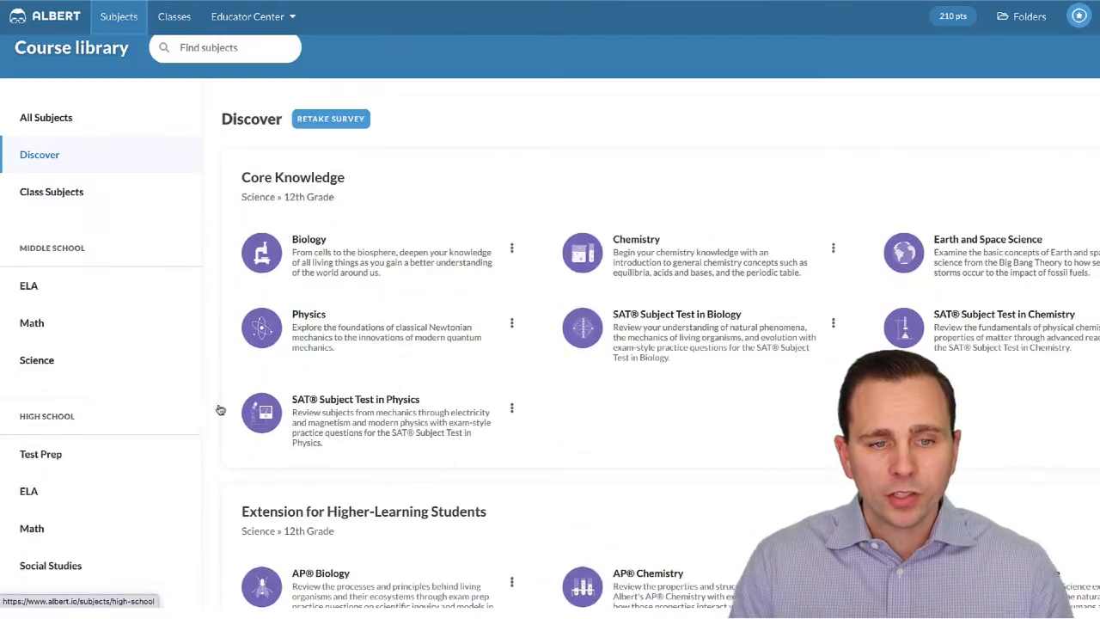
scroll(601, 413, down, 5)
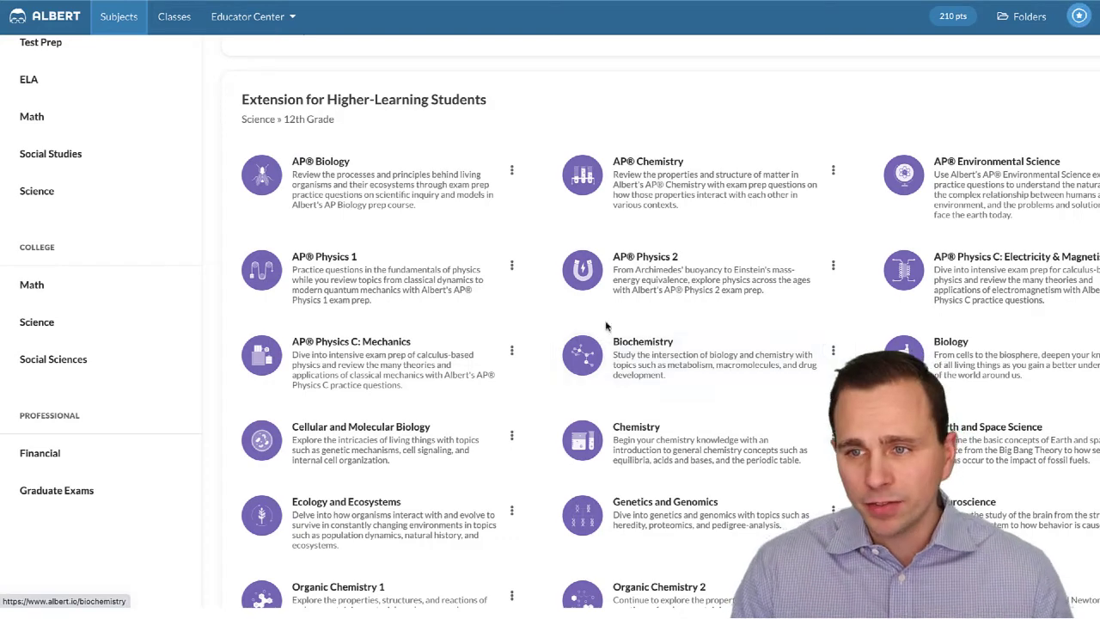
scroll(605, 318, up, 3)
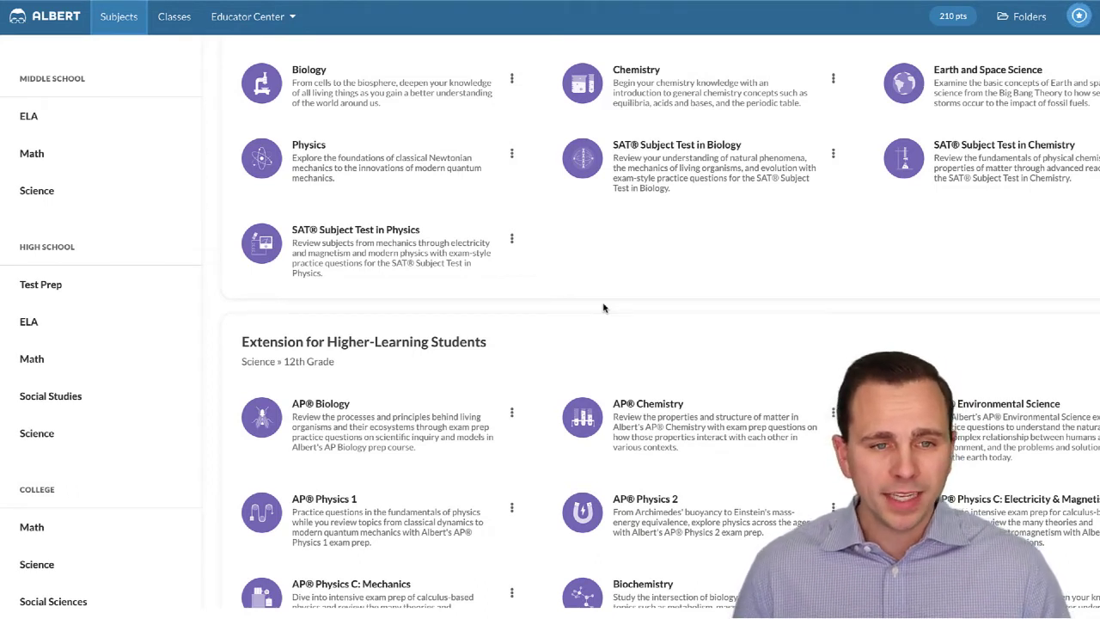
scroll(533, 284, up, 2)
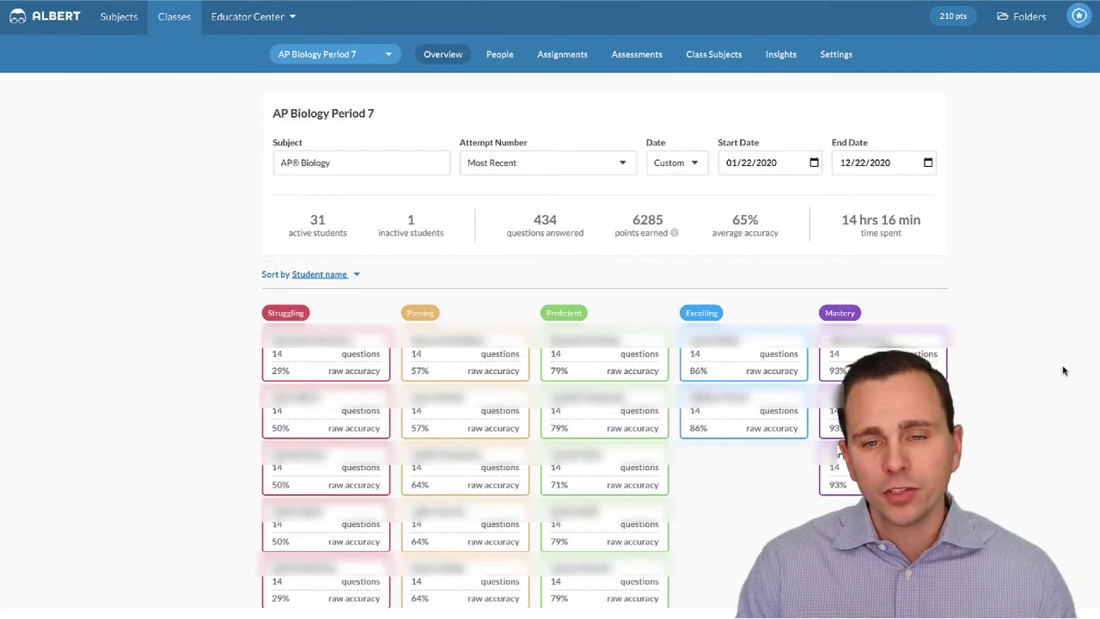
Review the Photosynthesis Application Questions assignment, with 14 questions and a 65% average grade.
scroll(1045, 365, down, 1)
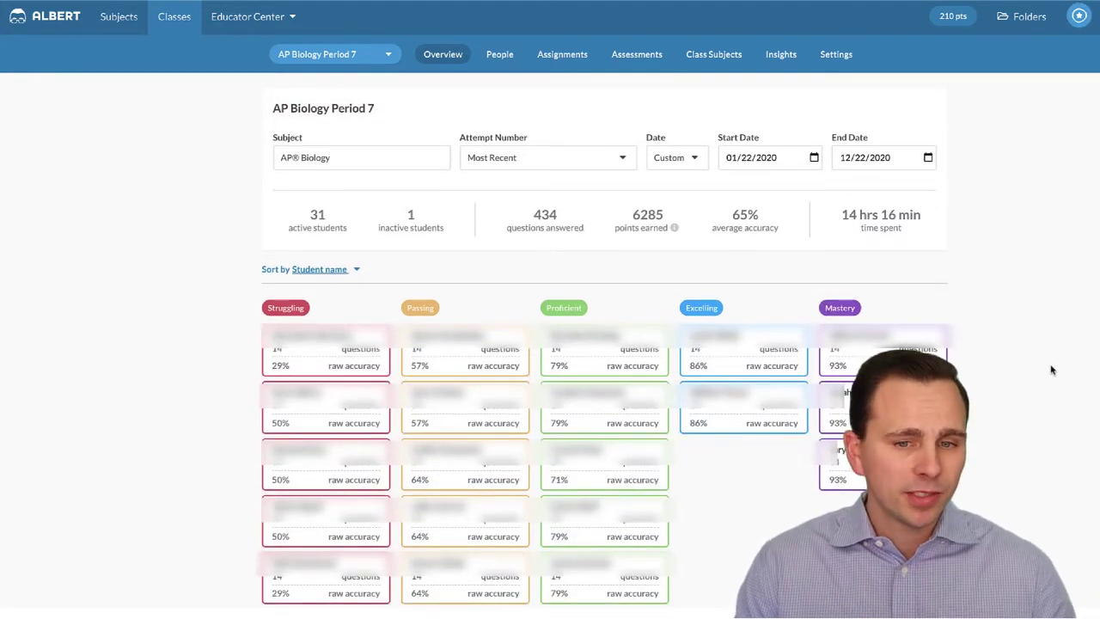
scroll(1053, 369, down, 2)
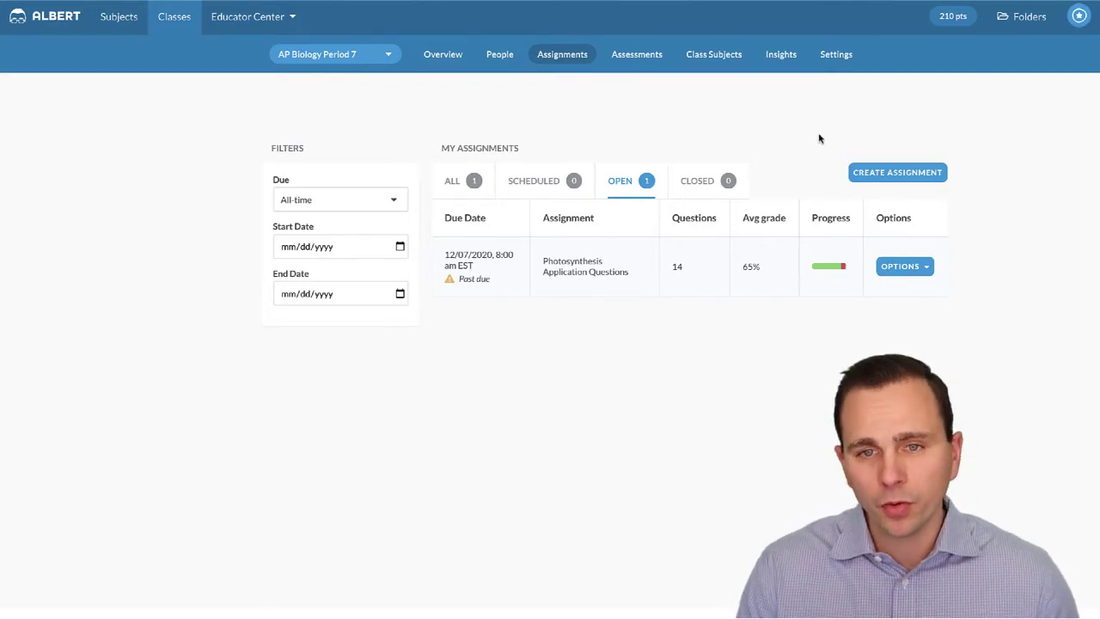
Start a new assignment from the AP® Biology subject guide and browse its topics.
click(898, 172)
click(584, 143)
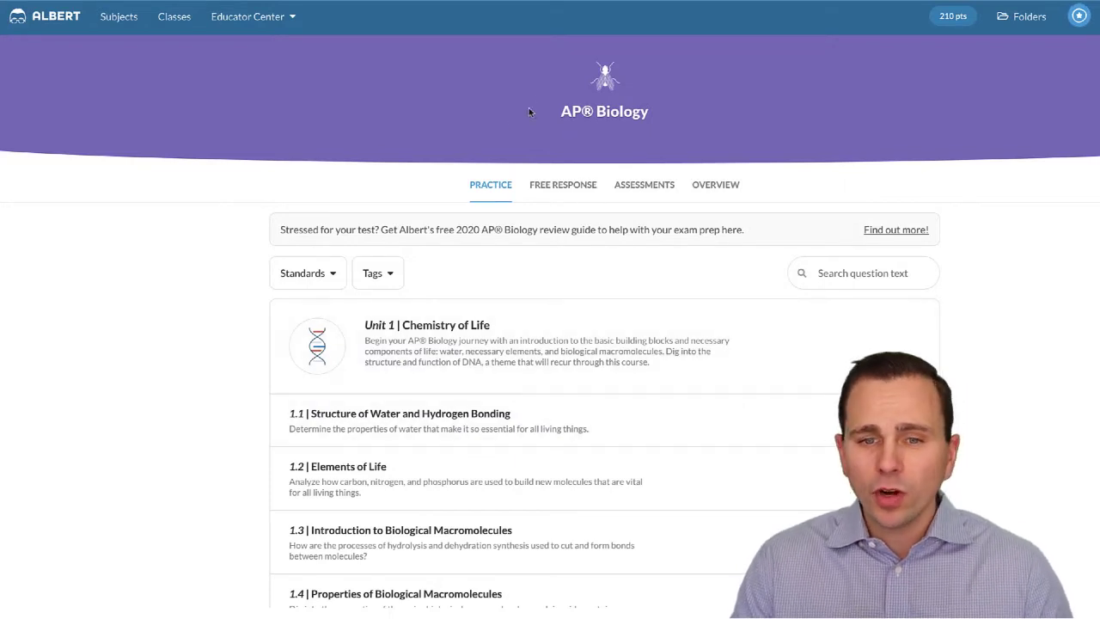
scroll(1010, 394, down, 1)
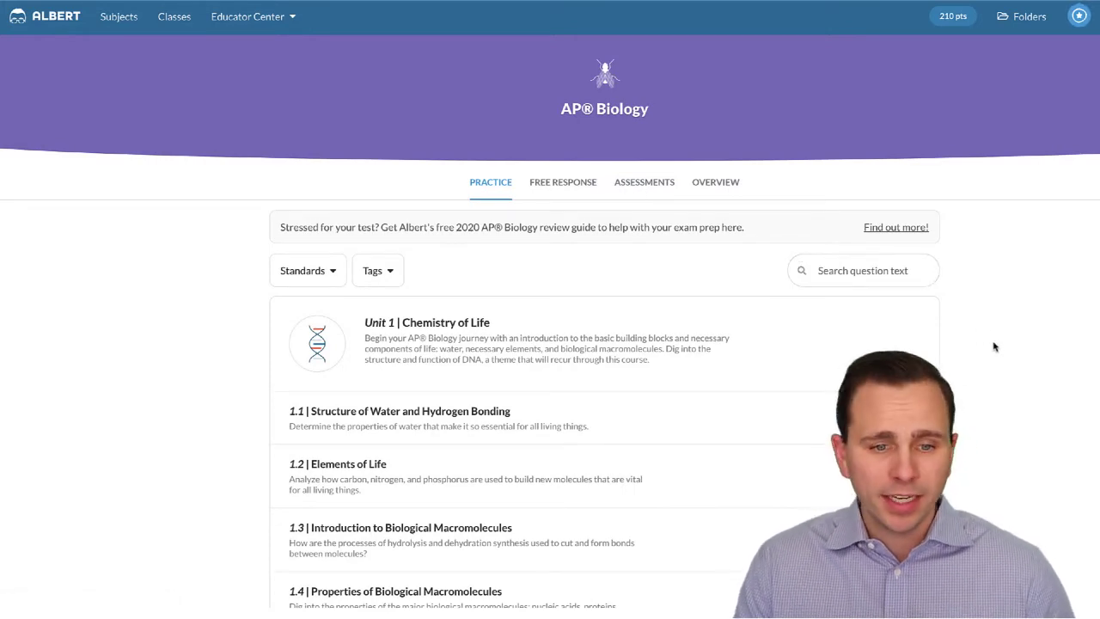
scroll(978, 351, down, 3)
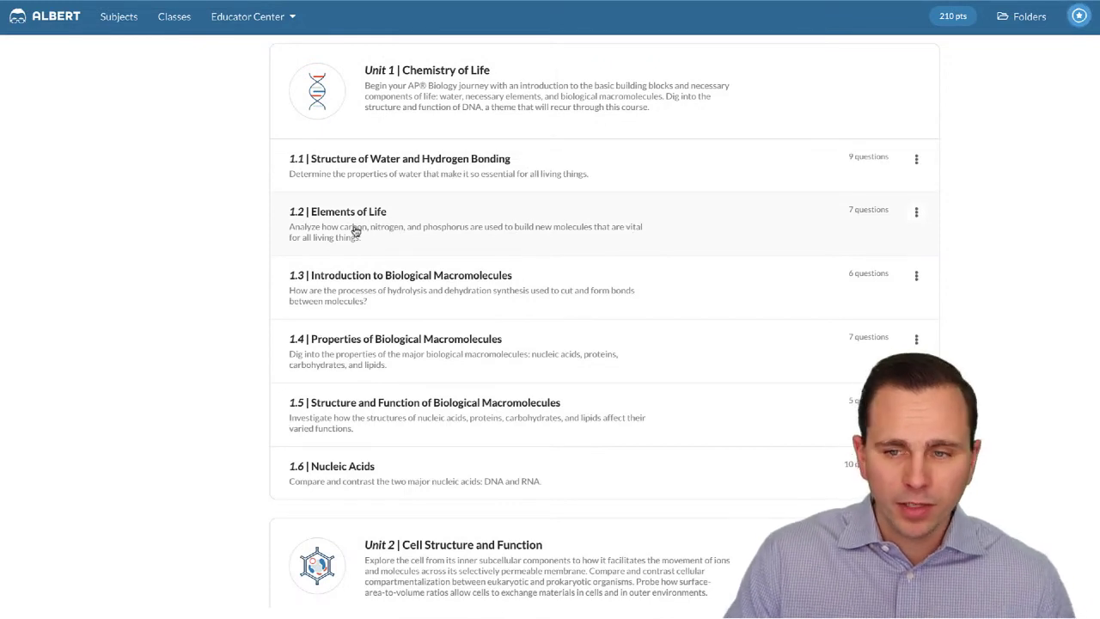
Quick Assign the 1.2 Elements of Life questions to the whole AP Biology Period 7 class.
click(916, 217)
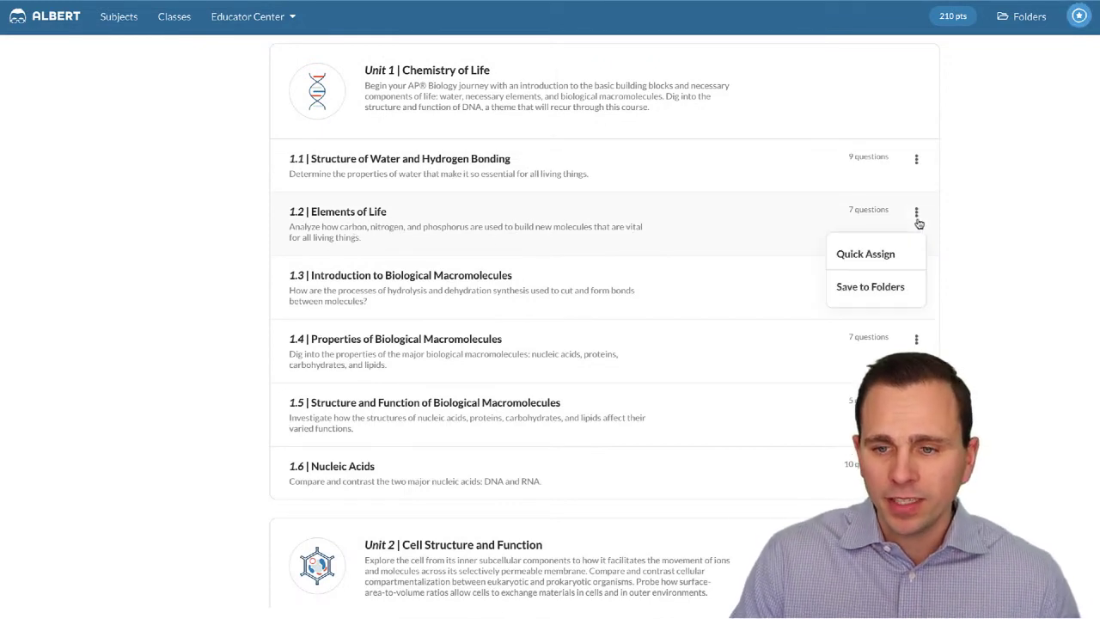
click(868, 256)
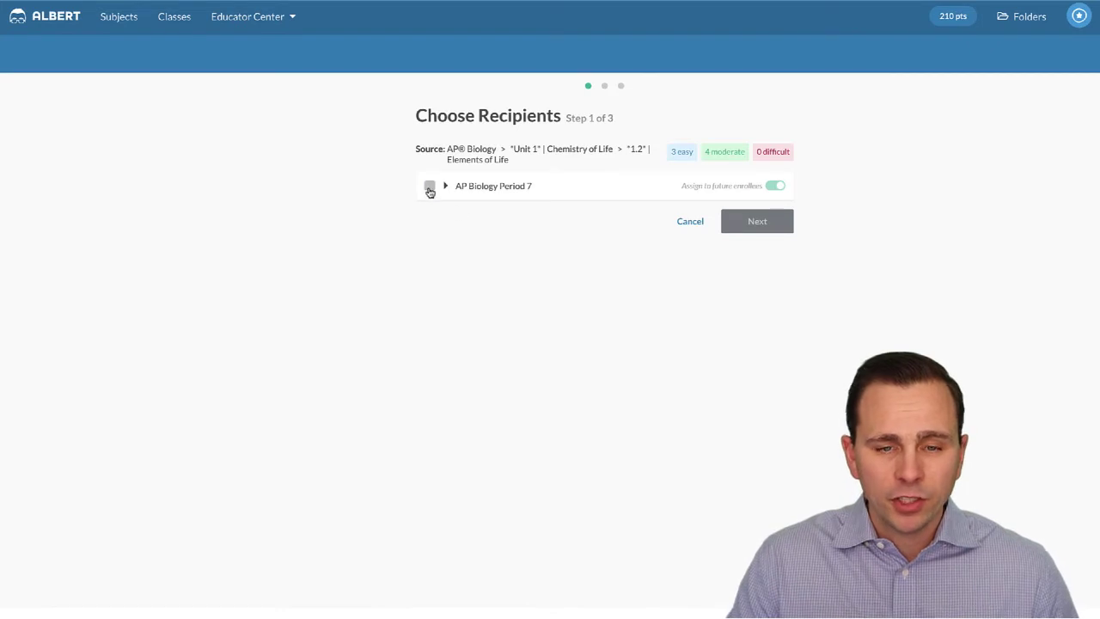
click(430, 189)
click(445, 187)
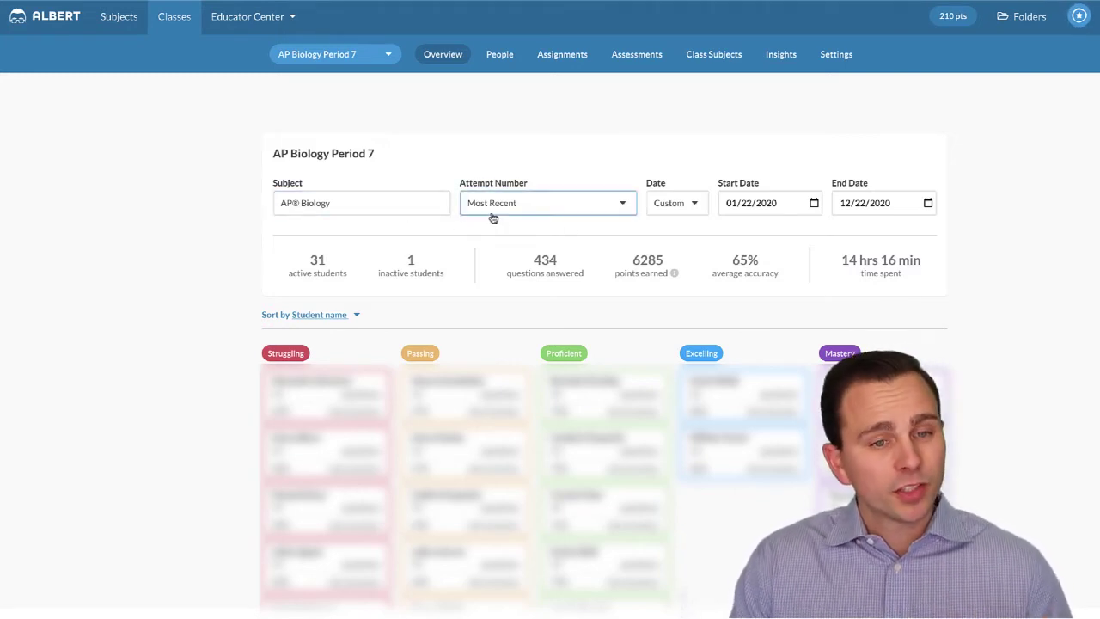
click(410, 210)
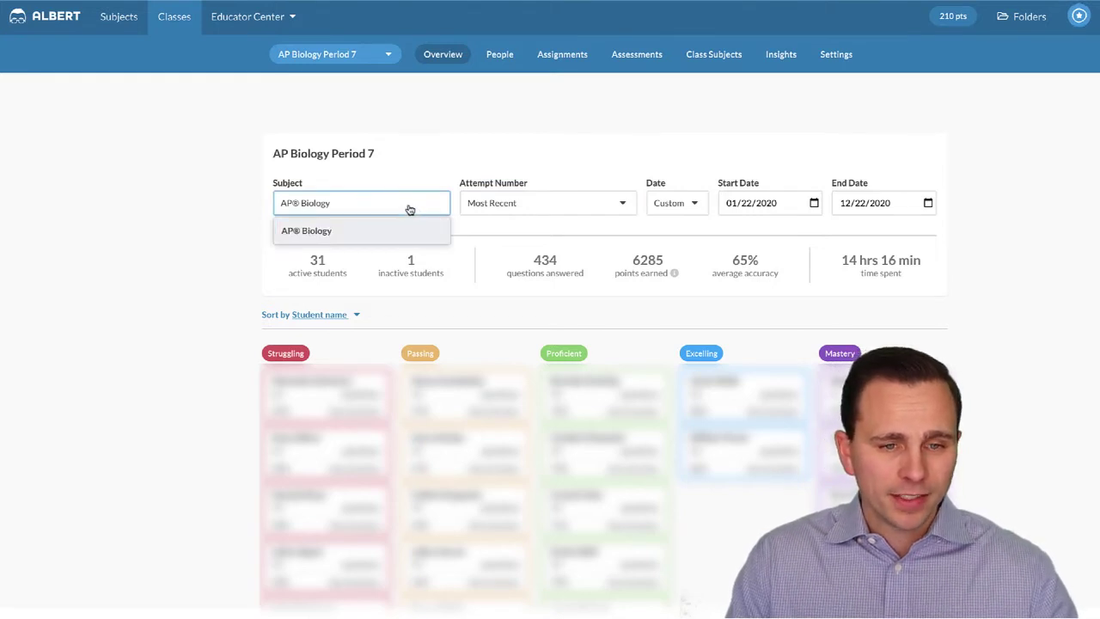
click(618, 210)
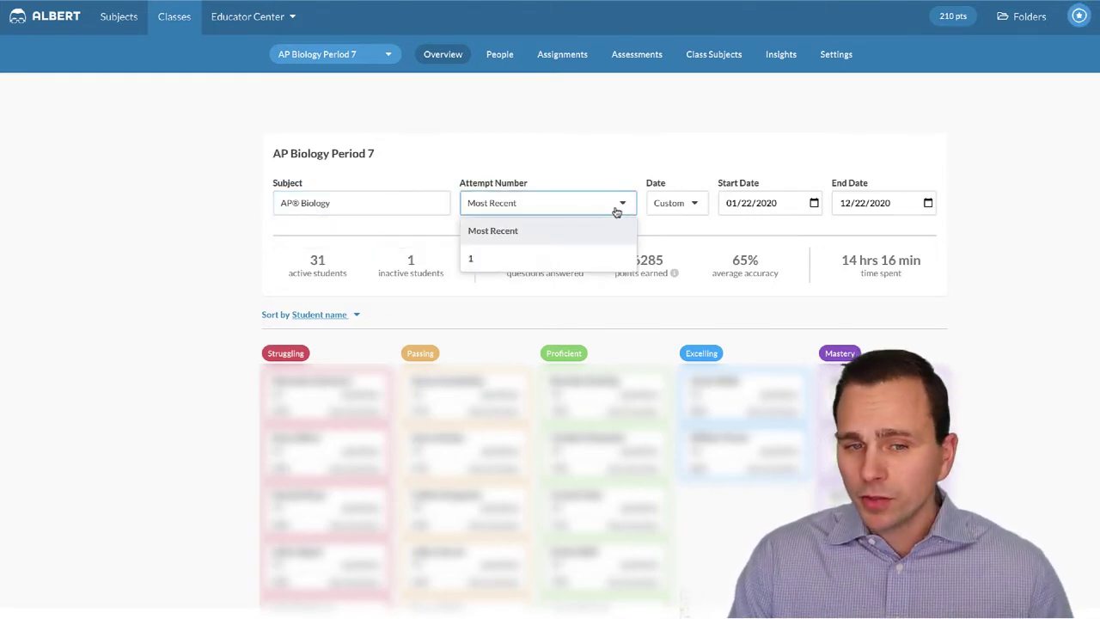
click(1031, 256)
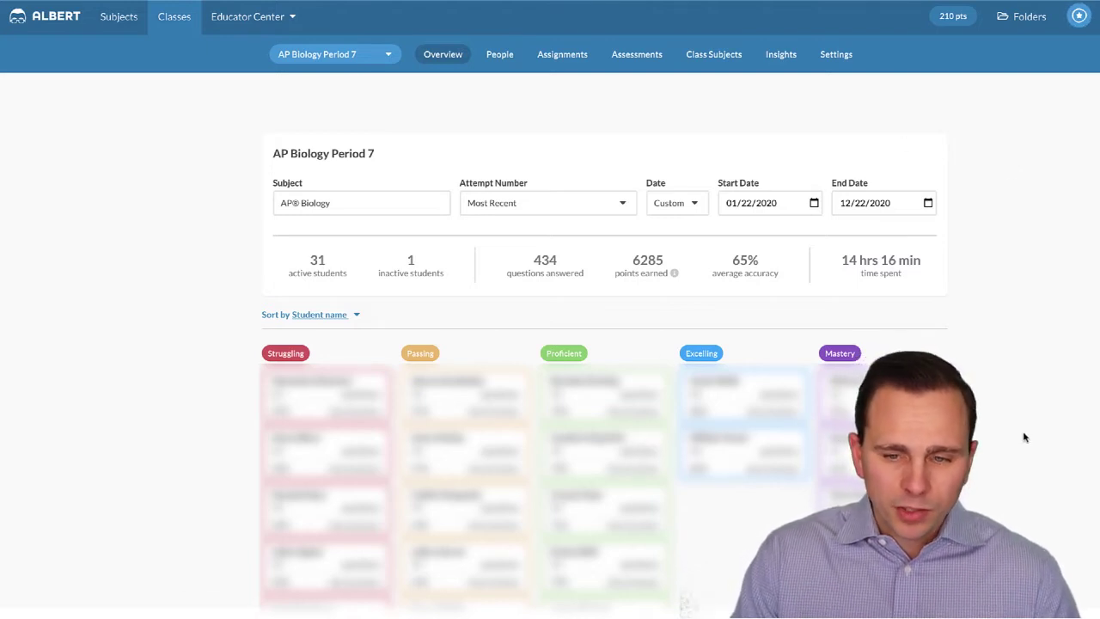
Open the first student's report and review their assignments and per-unit topic progress.
click(324, 398)
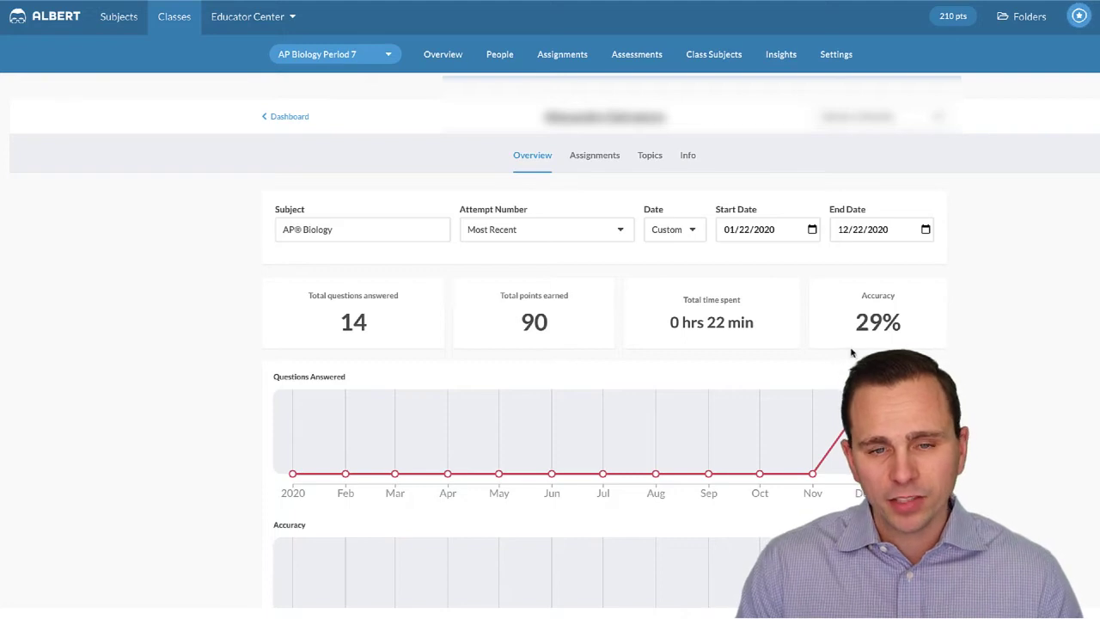
click(594, 162)
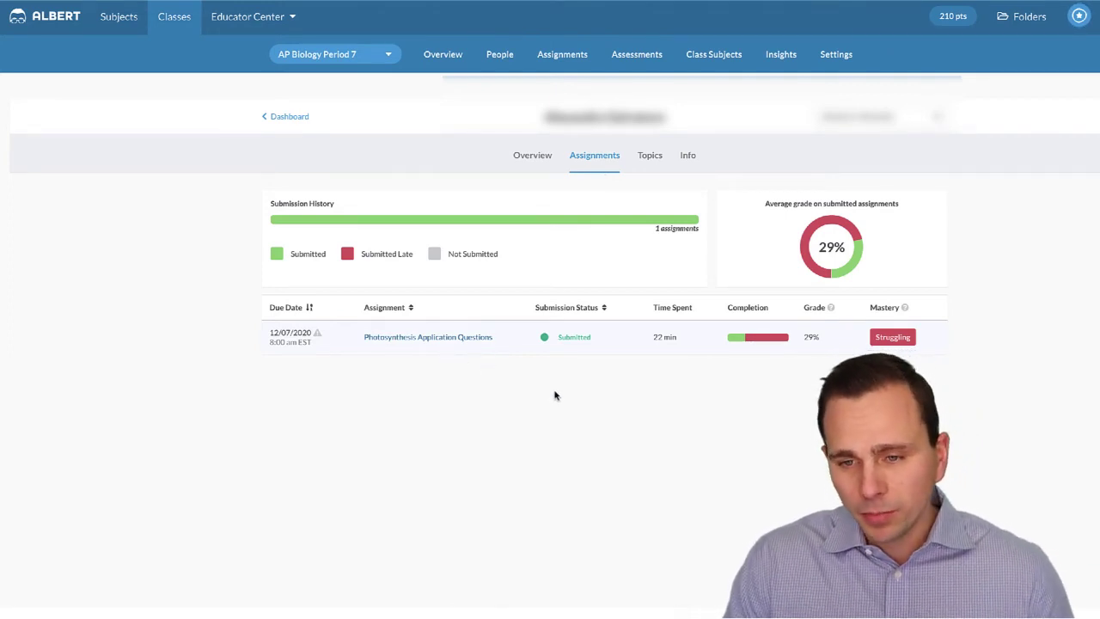
click(650, 160)
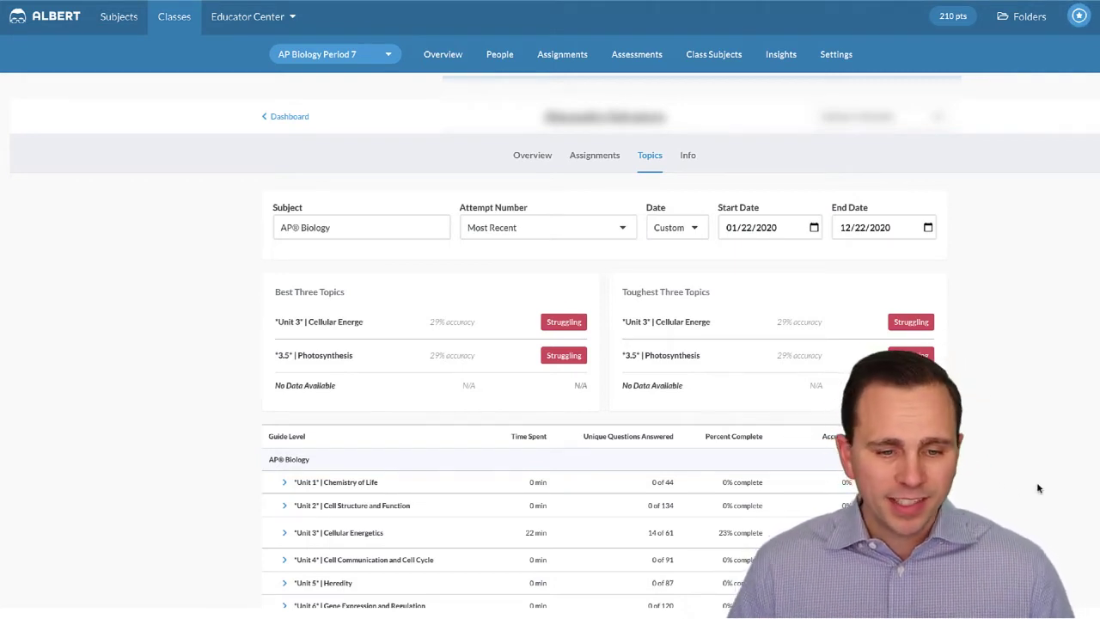
scroll(1047, 420, down, 2)
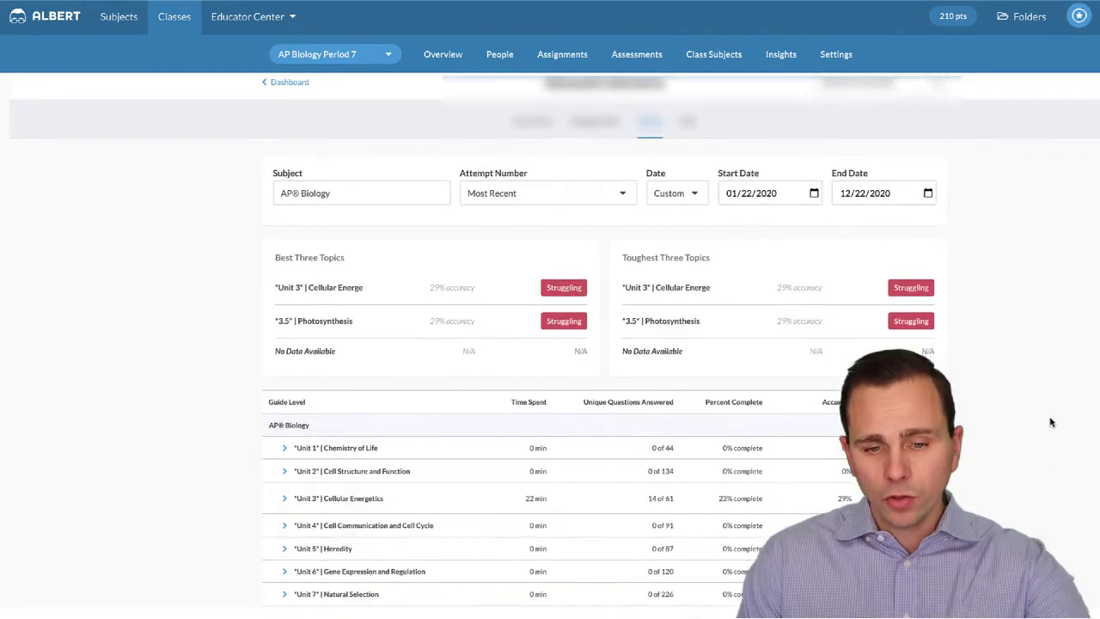
scroll(1046, 420, down, 3)
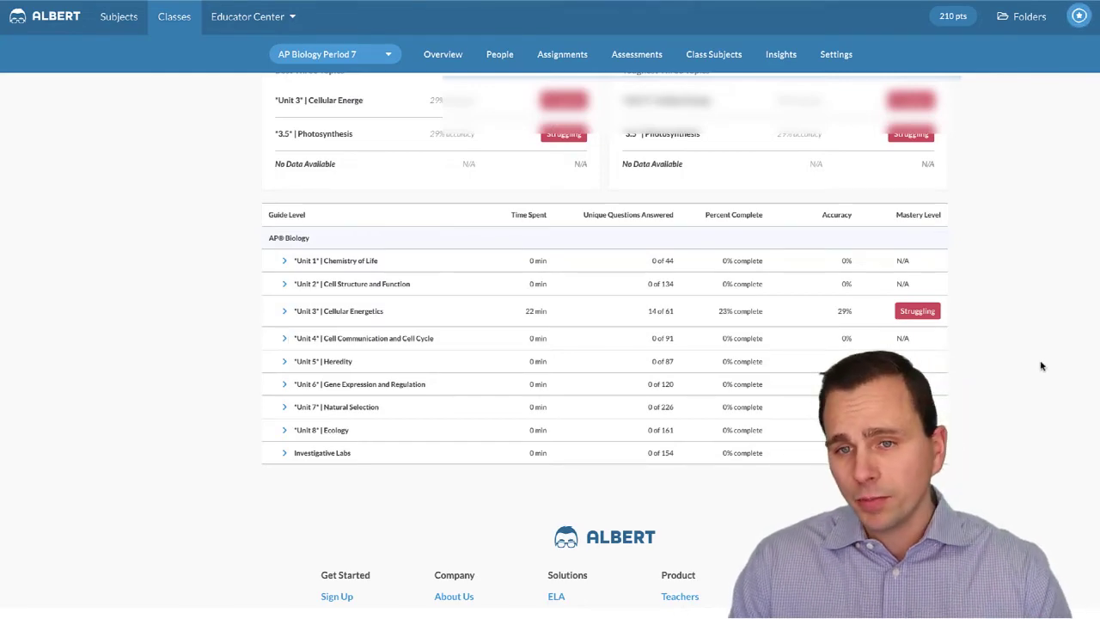
scroll(1039, 369, up, 2)
scroll(1038, 370, up, 3)
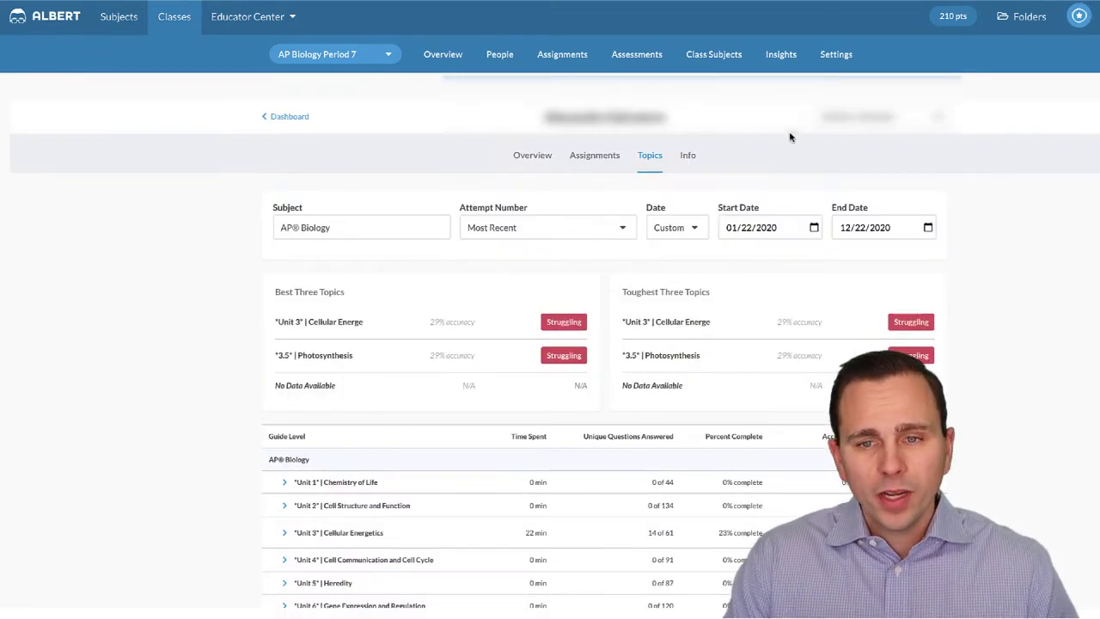
Open the class Insights report and scroll through the per-student performance table.
click(786, 63)
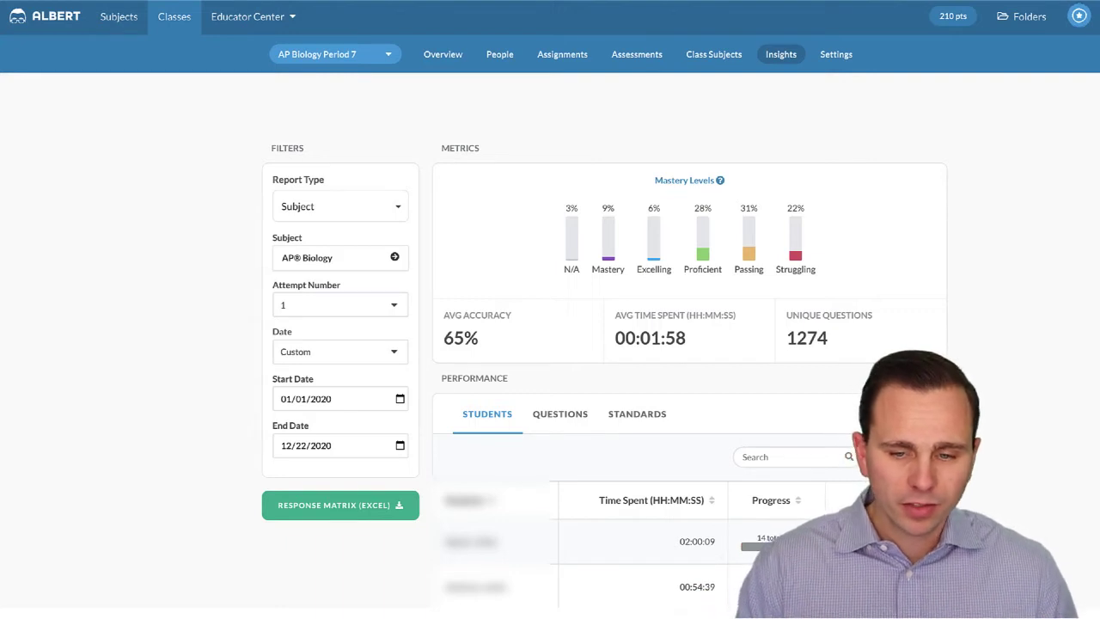
scroll(1053, 408, down, 2)
scroll(1057, 391, down, 3)
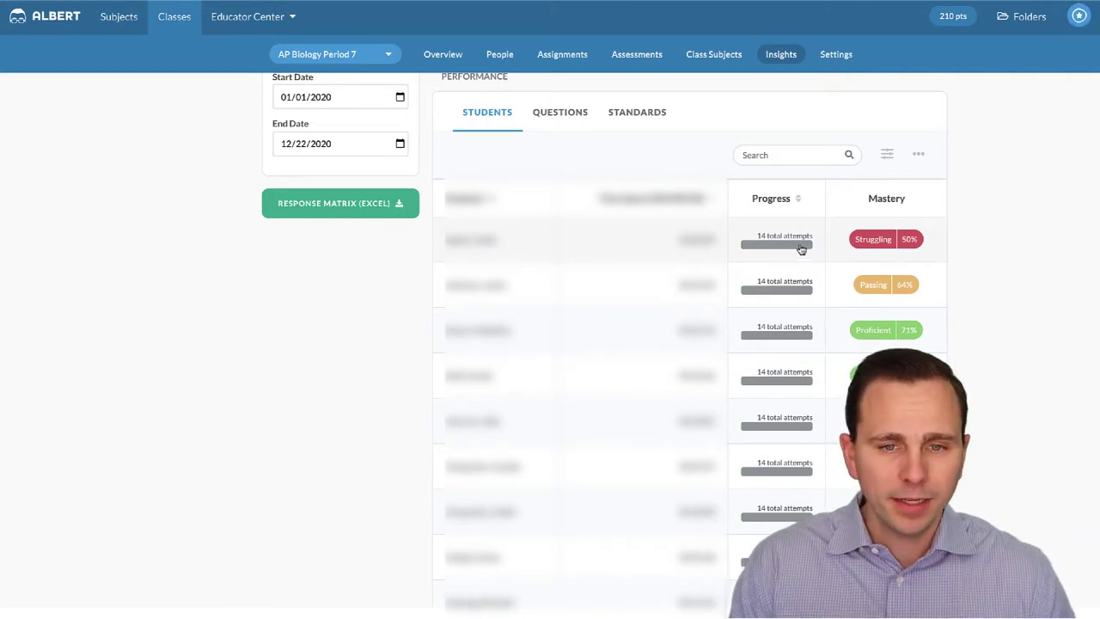
scroll(971, 283, down, 1)
scroll(954, 243, down, 1)
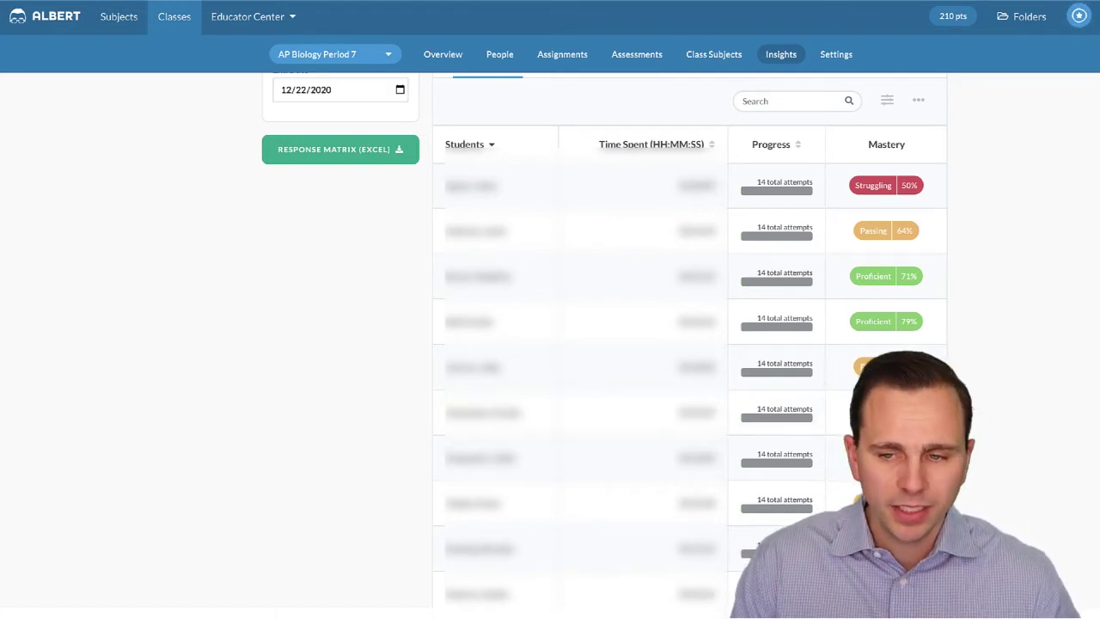
scroll(975, 401, down, 10)
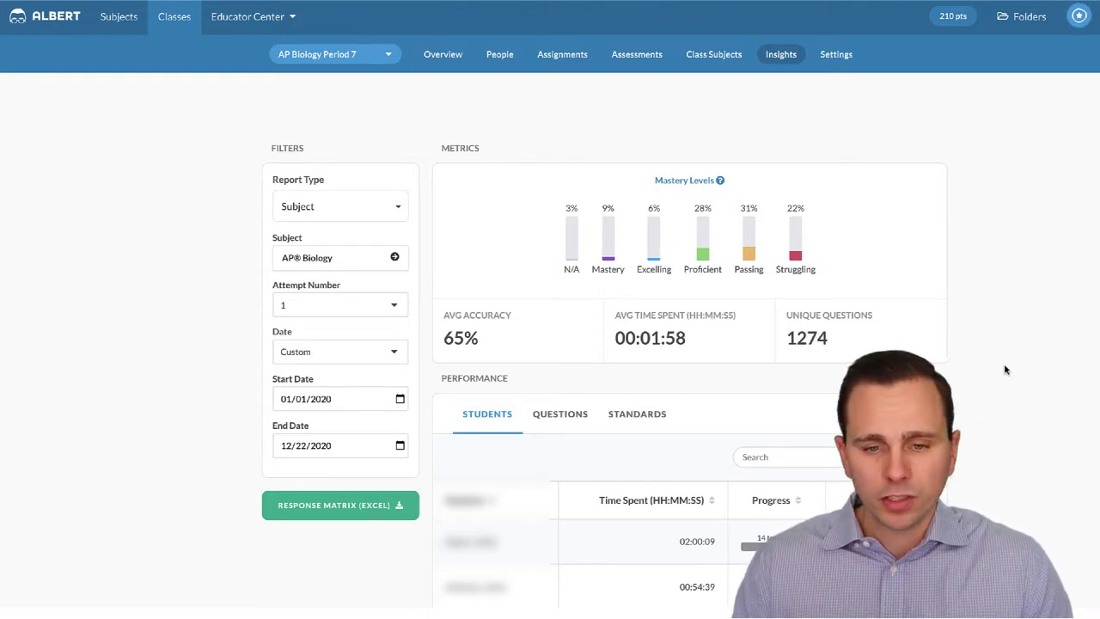
Break down Insights performance by question, reviewing average time and answer breakdowns.
click(560, 415)
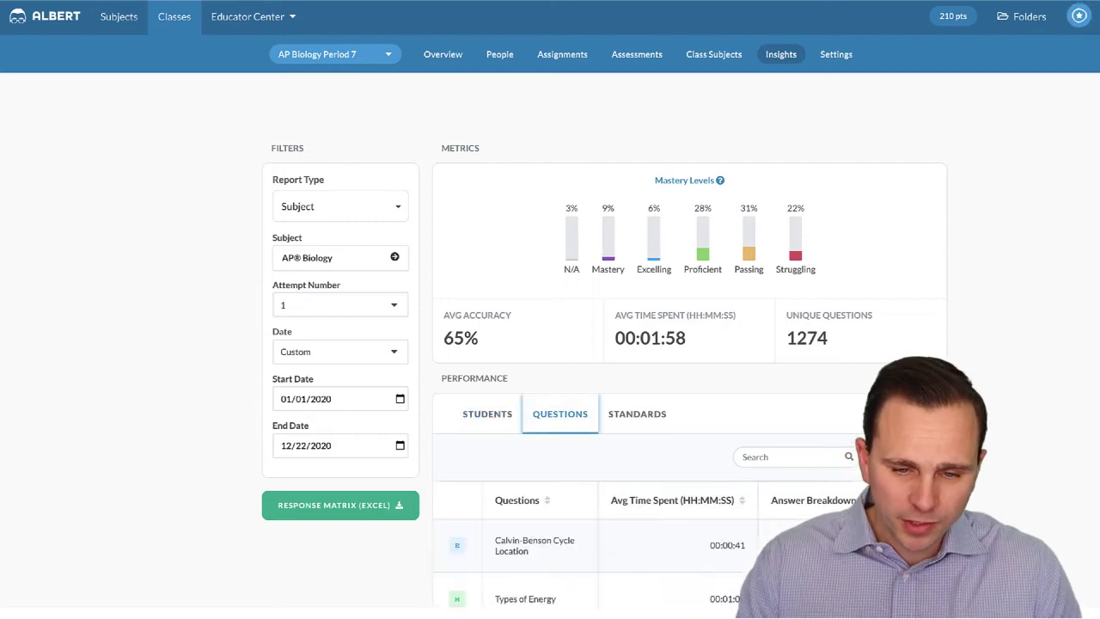
scroll(561, 415, down, 3)
scroll(1014, 418, down, 1)
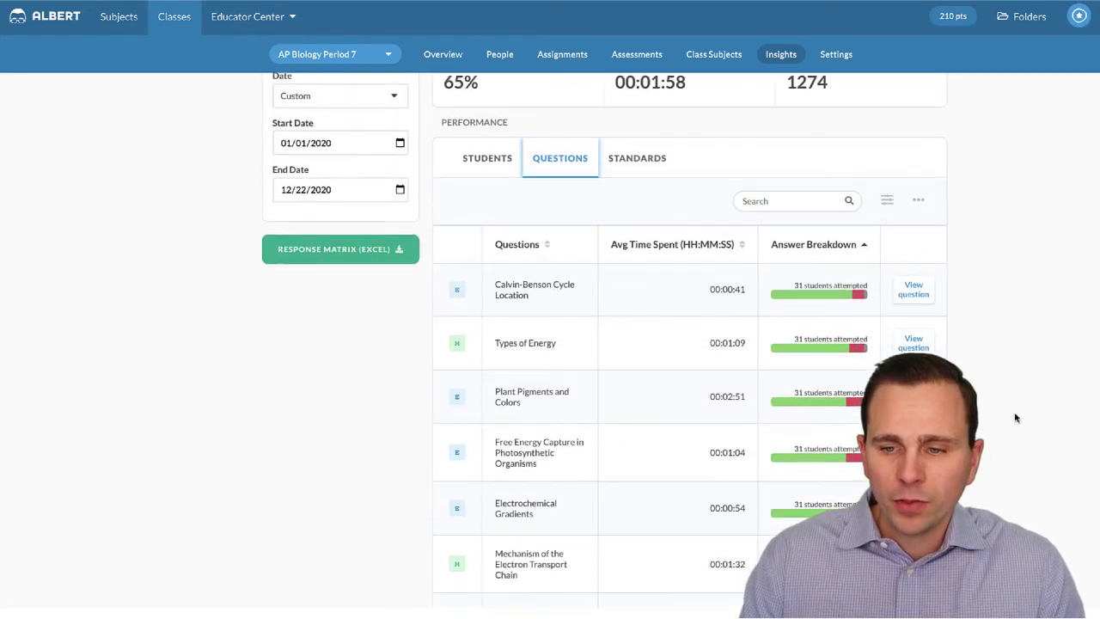
scroll(1014, 418, down, 2)
scroll(1014, 418, down, 8)
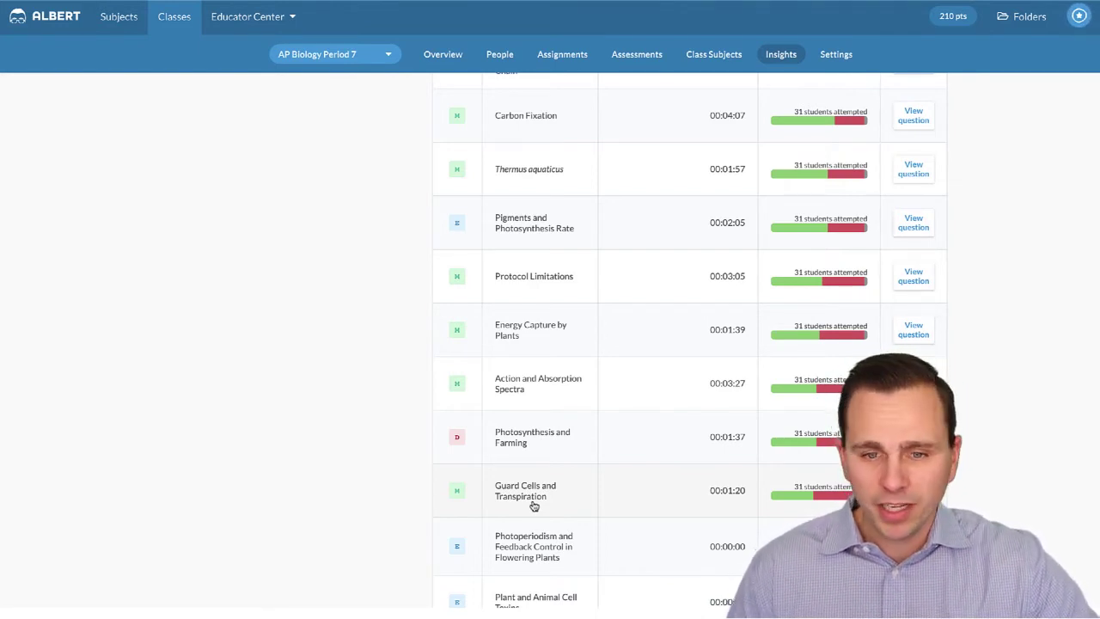
scroll(811, 294, down, 3)
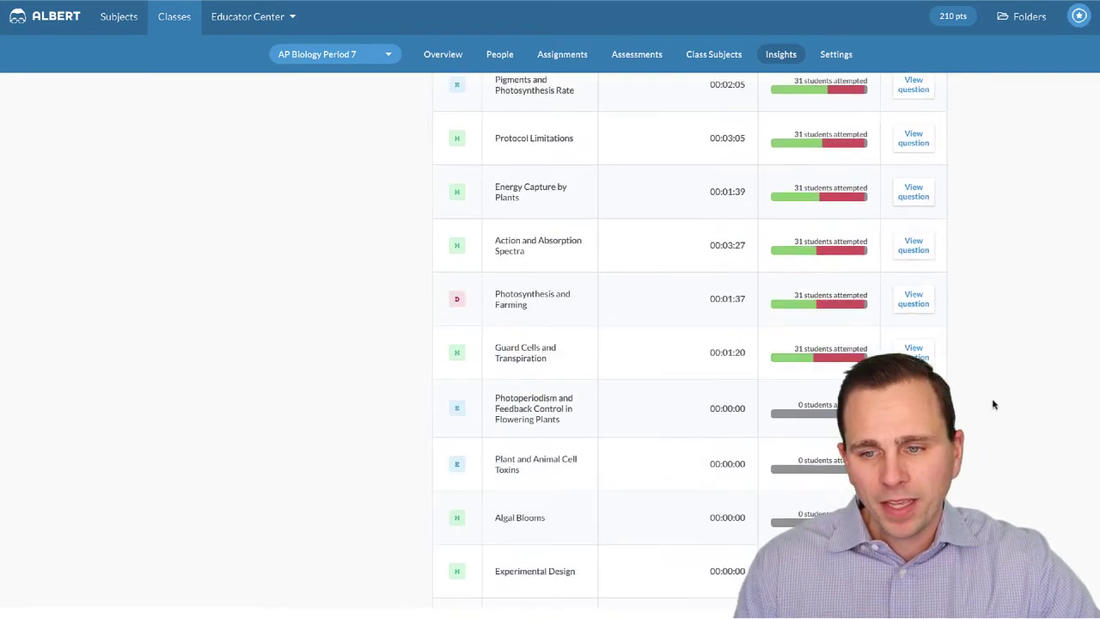
scroll(989, 396, up, 2)
scroll(987, 380, up, 5)
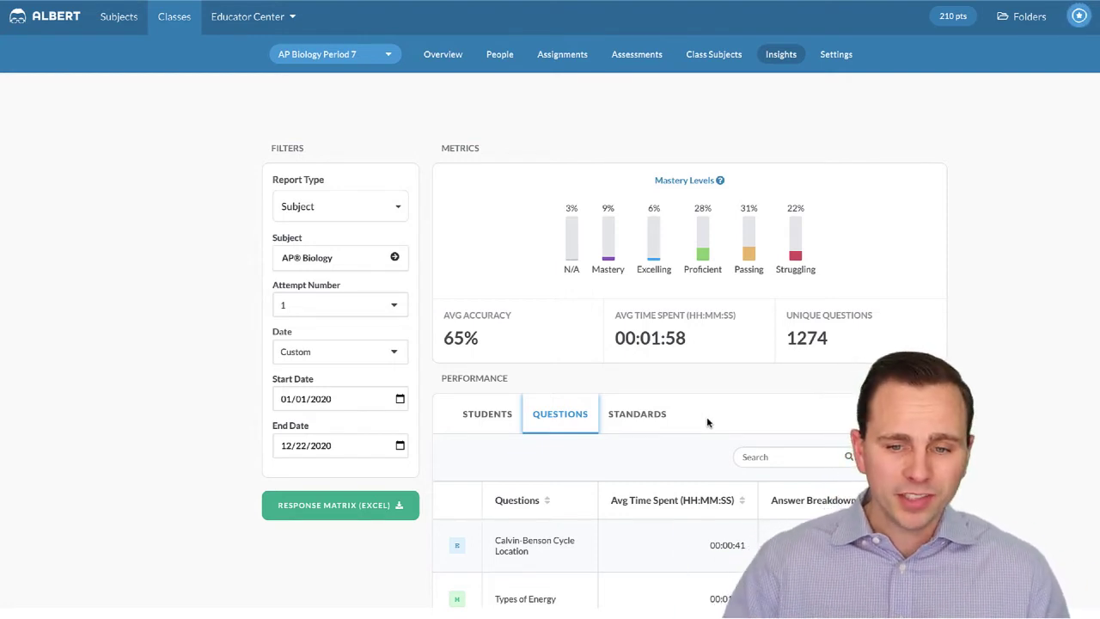
Break down Insights performance by standard, e.g., IST-1 Enduring Understanding with 204 questions.
click(639, 417)
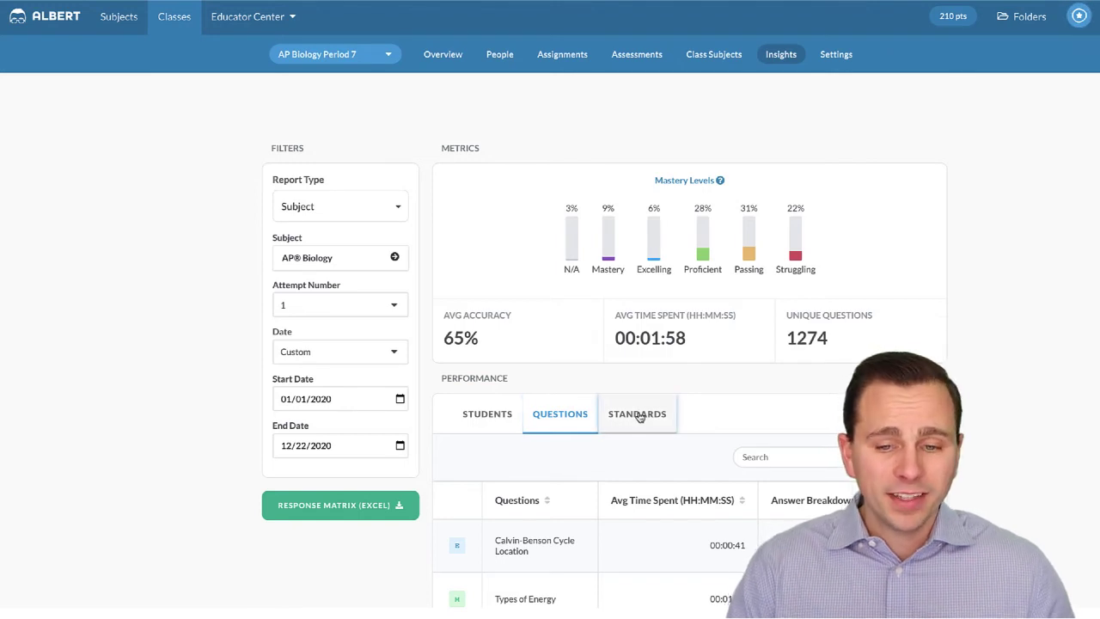
scroll(1014, 418, down, 1)
scroll(1013, 418, down, 2)
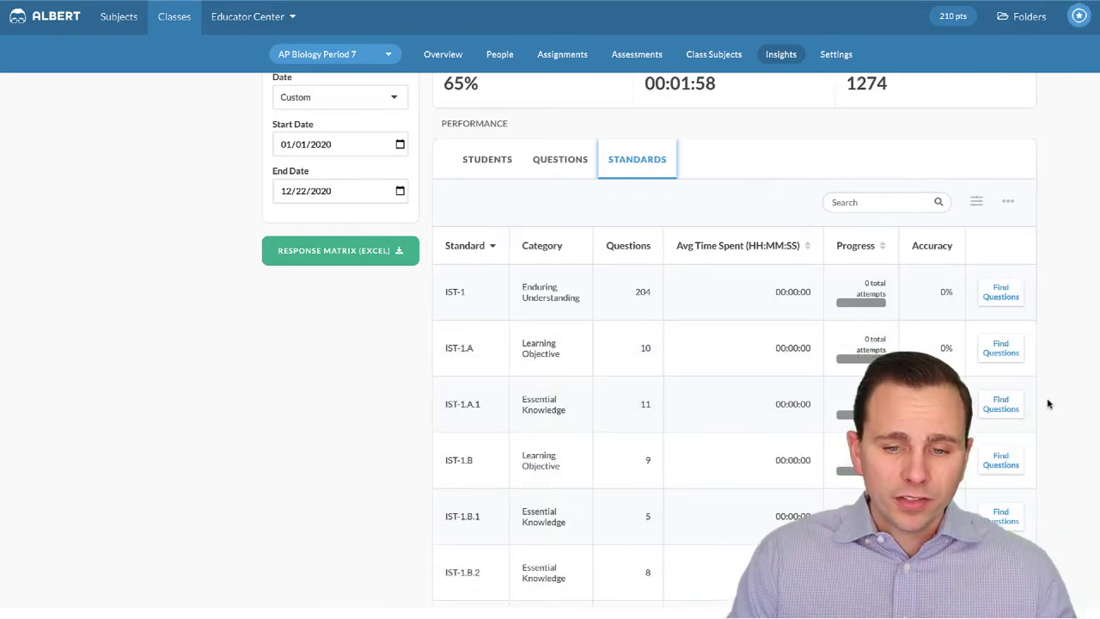
scroll(1056, 399, down, 5)
scroll(1056, 397, down, 10)
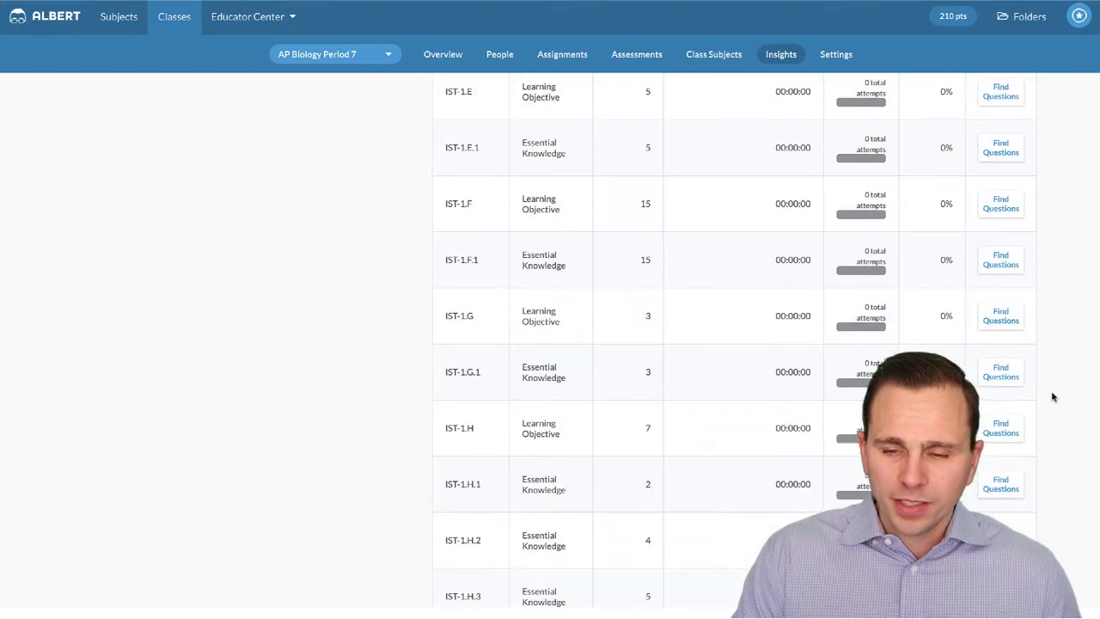
scroll(658, 352, up, 15)
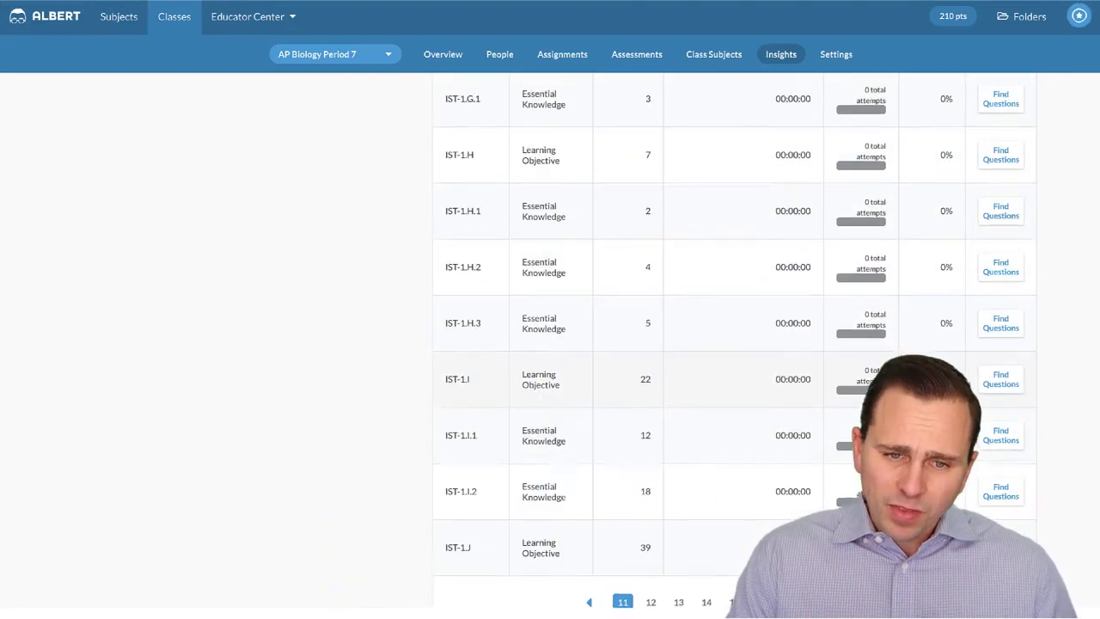